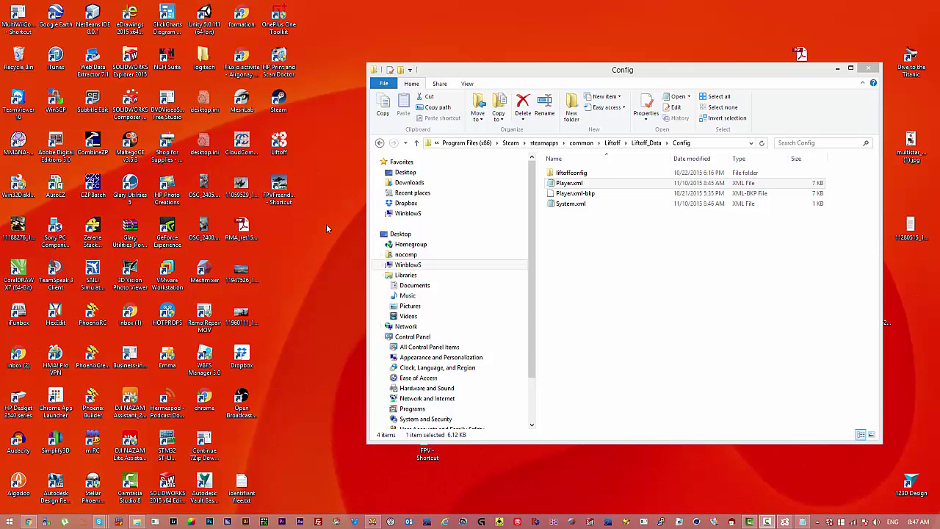
- Launch Liftoff and turn the master, music and sound effects volumes all the way down to 0%
double_click(280, 144)
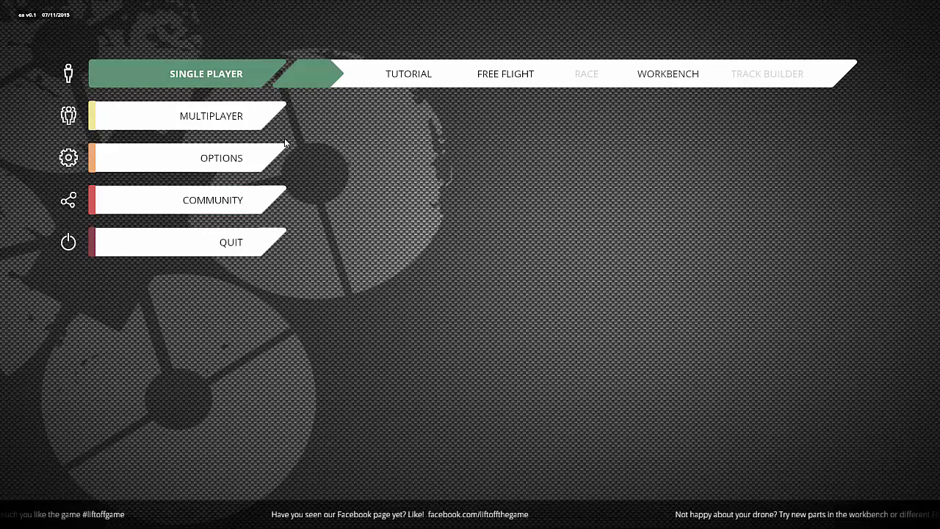
left_click(225, 171)
left_click(482, 162)
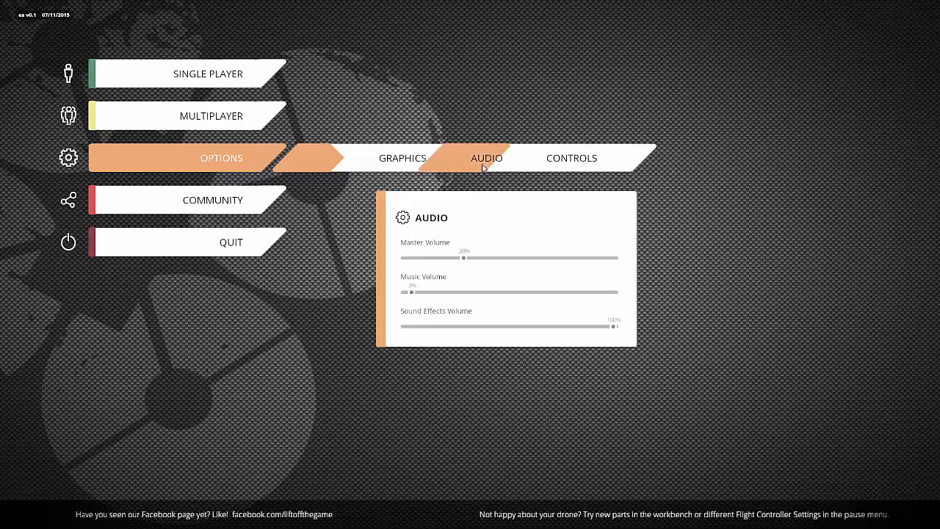
left_click_drag(464, 257, 404, 259)
left_click_drag(412, 293, 399, 295)
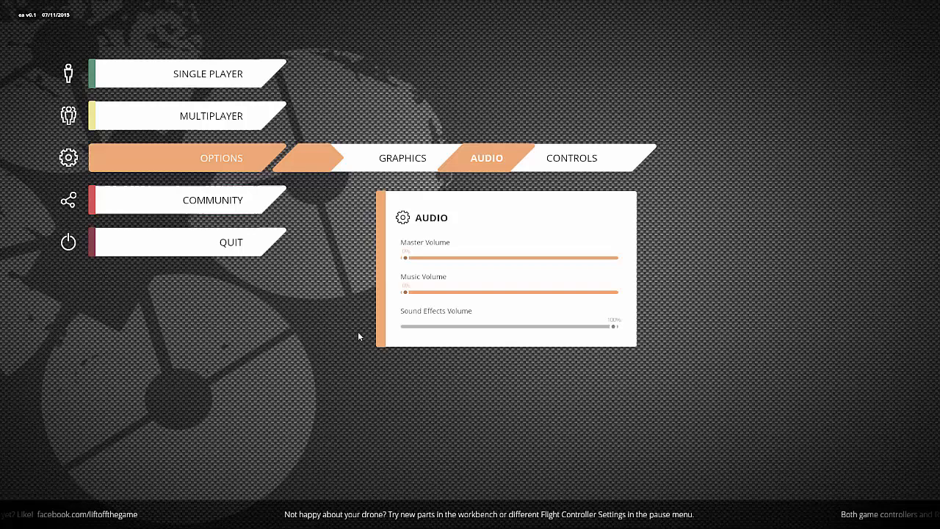
left_click_drag(614, 327, 386, 343)
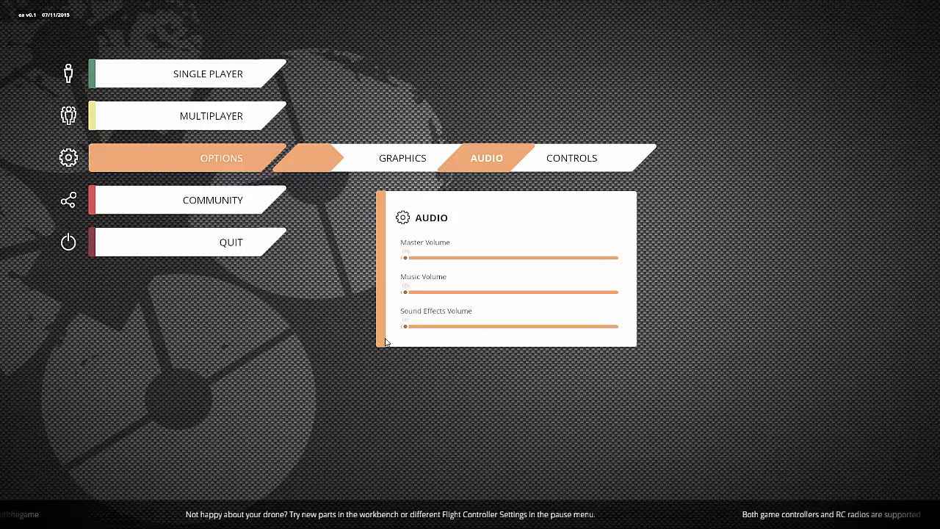
- Open the joystick setup in the control options and run the joystick calibration through to the end
left_click(181, 153)
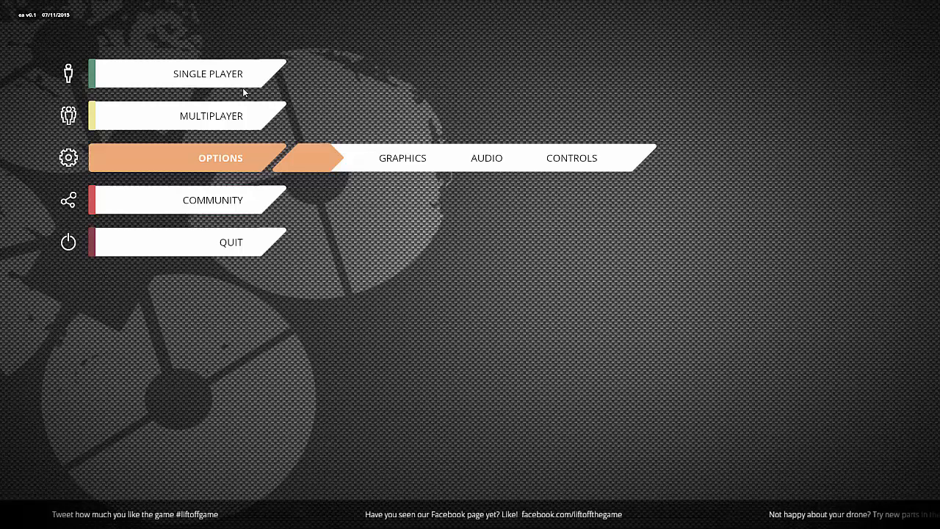
left_click(587, 161)
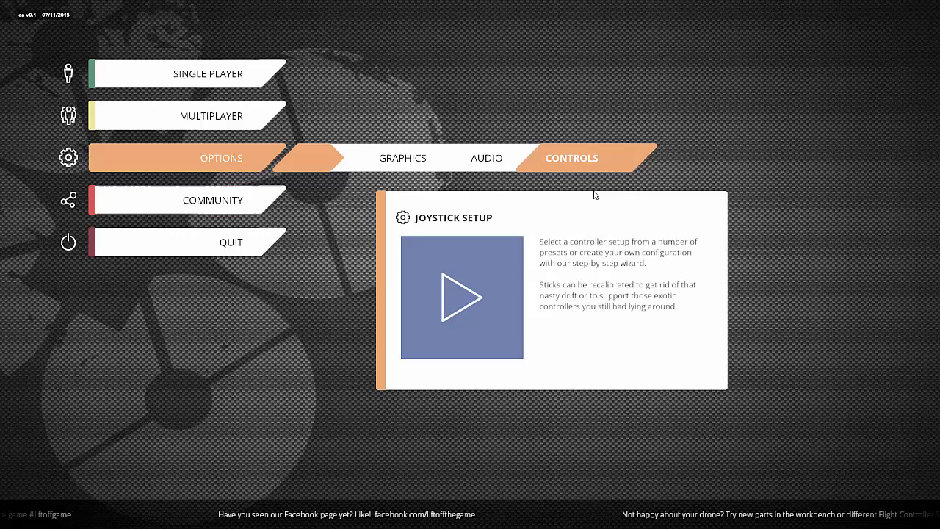
left_click(448, 309)
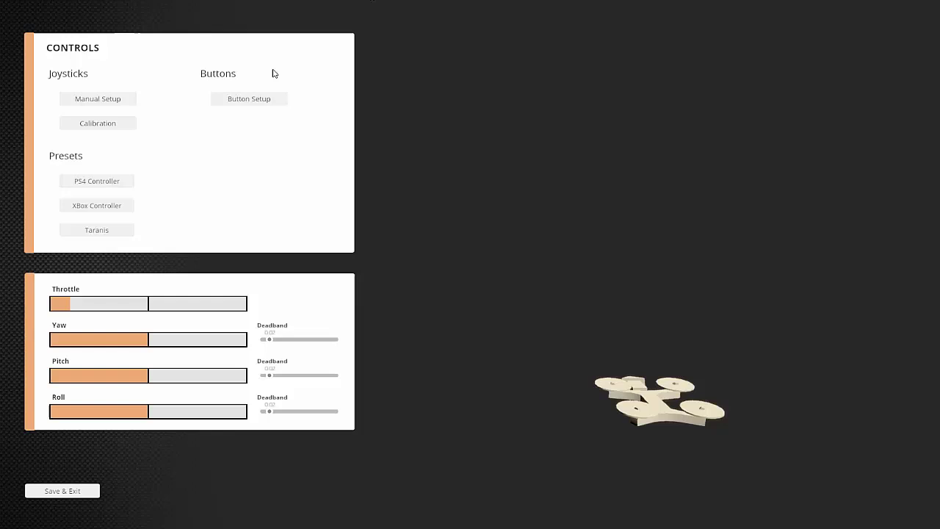
left_click(120, 124)
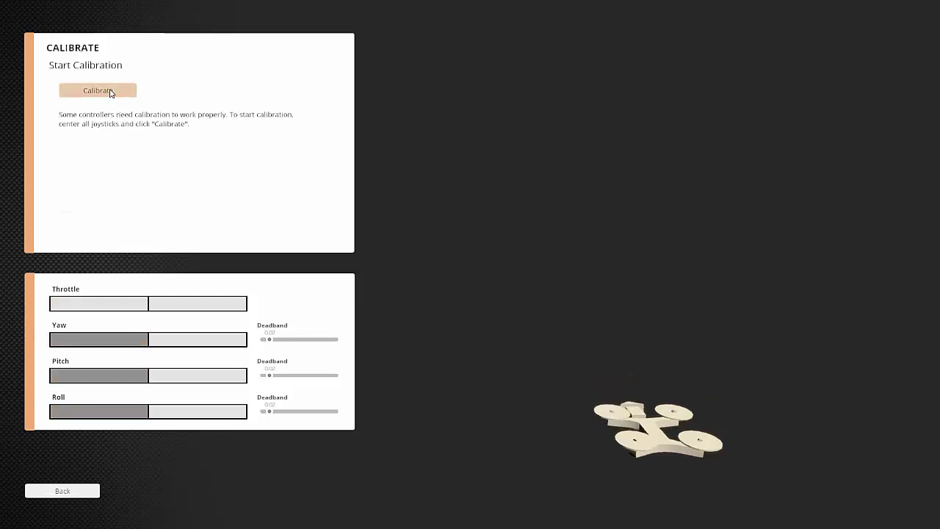
left_click(112, 91)
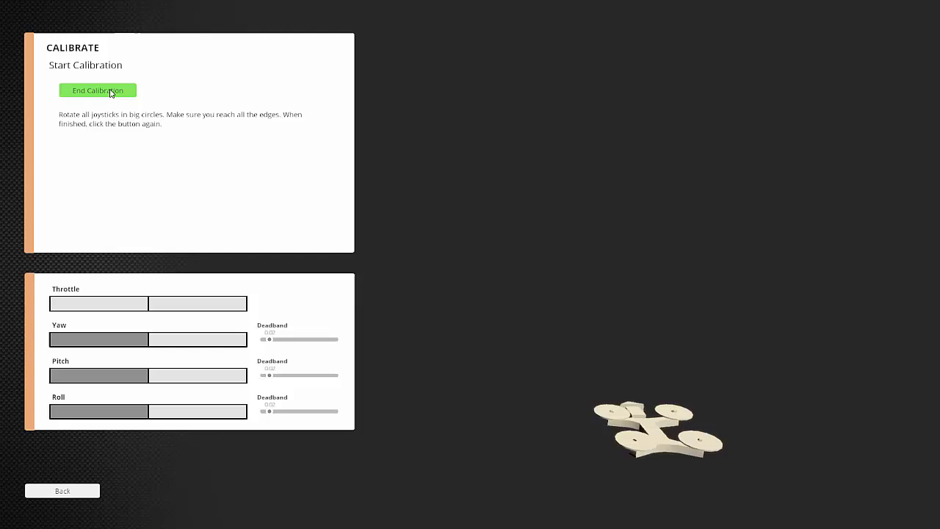
left_click(111, 91)
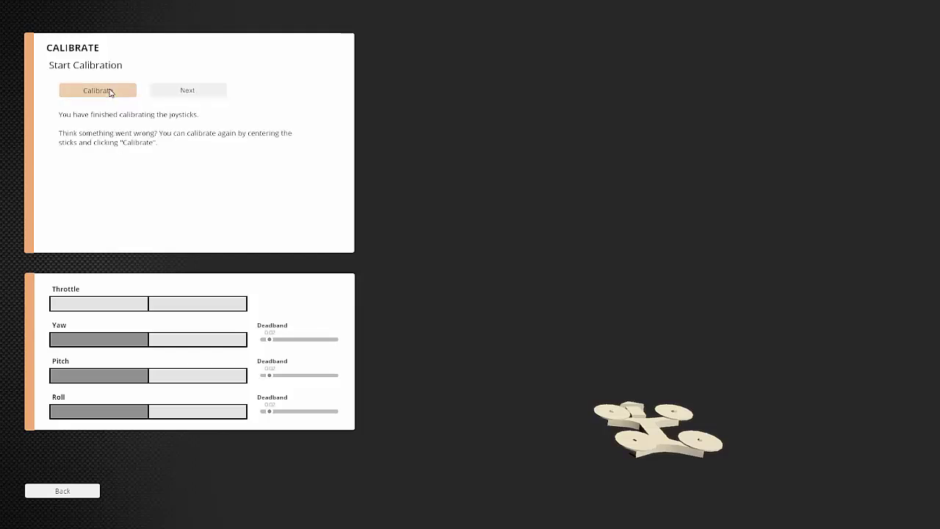
left_click(184, 92)
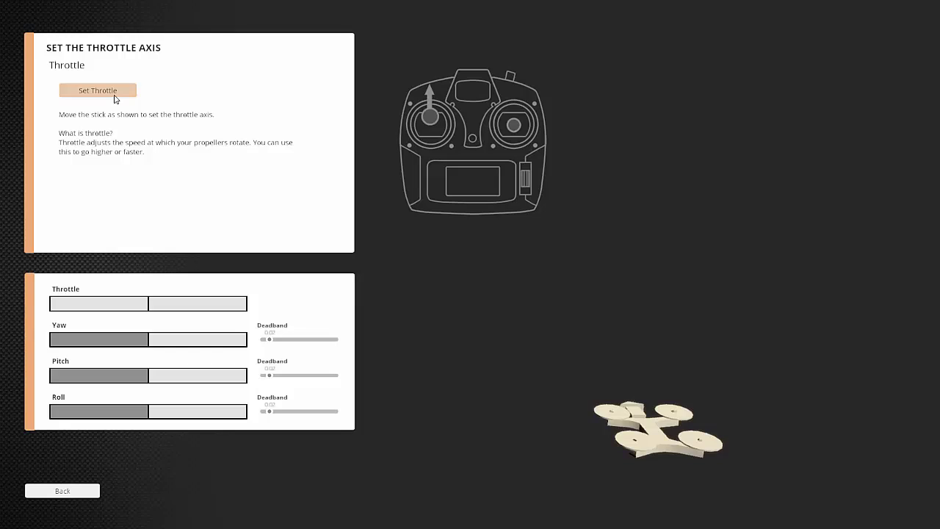
- Assign the throttle, yaw, pitch and roll axes to the controller sticks and complete the axis setup
left_click(115, 91)
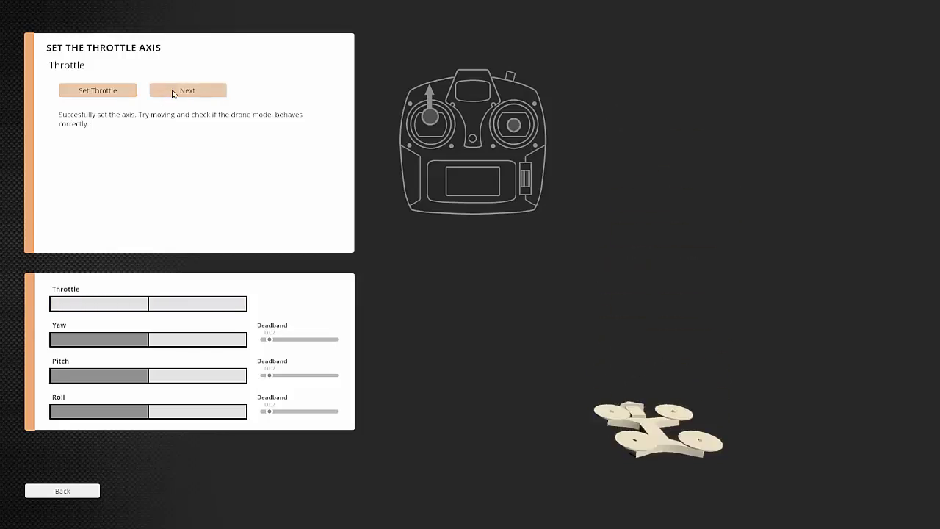
left_click(174, 93)
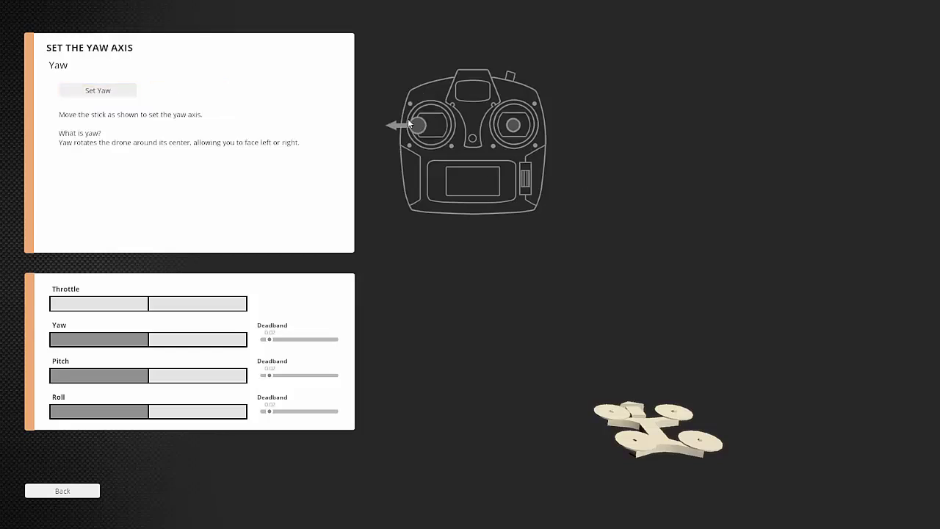
left_click(105, 92)
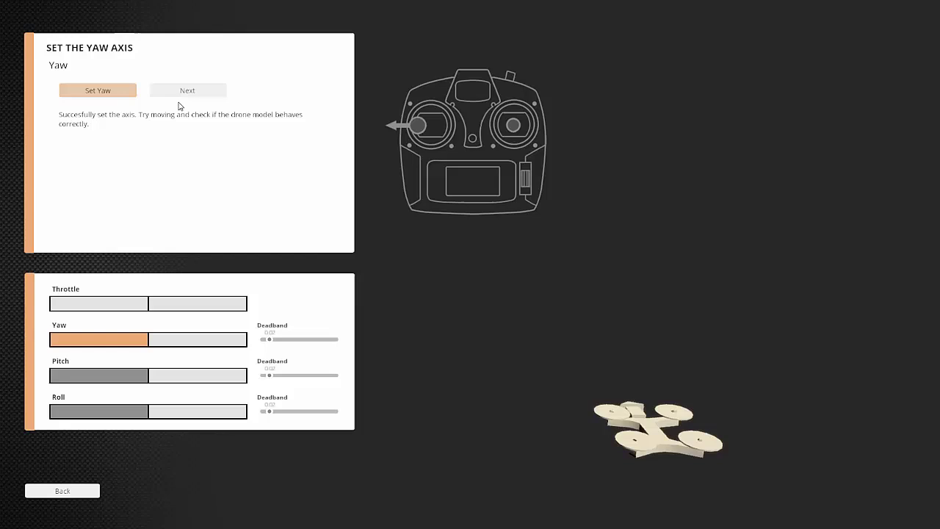
left_click(183, 95)
left_click(95, 94)
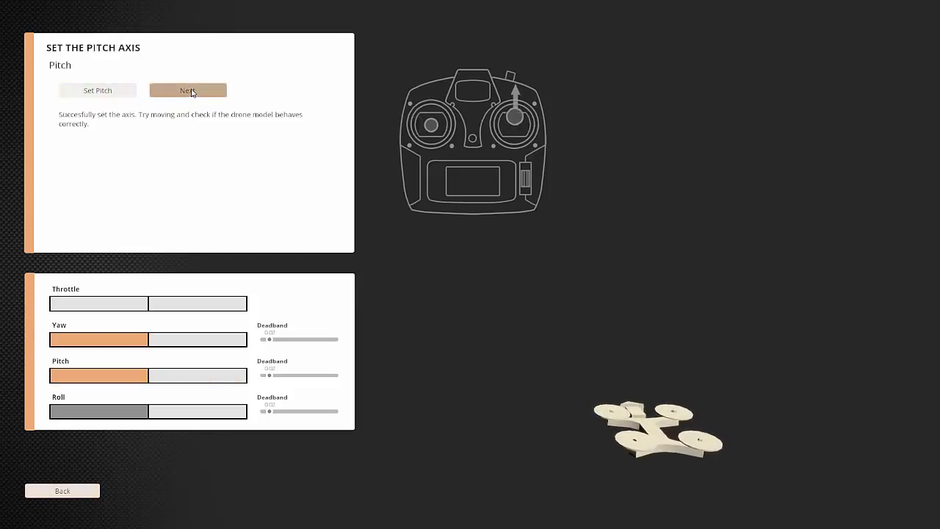
left_click(192, 93)
left_click(129, 93)
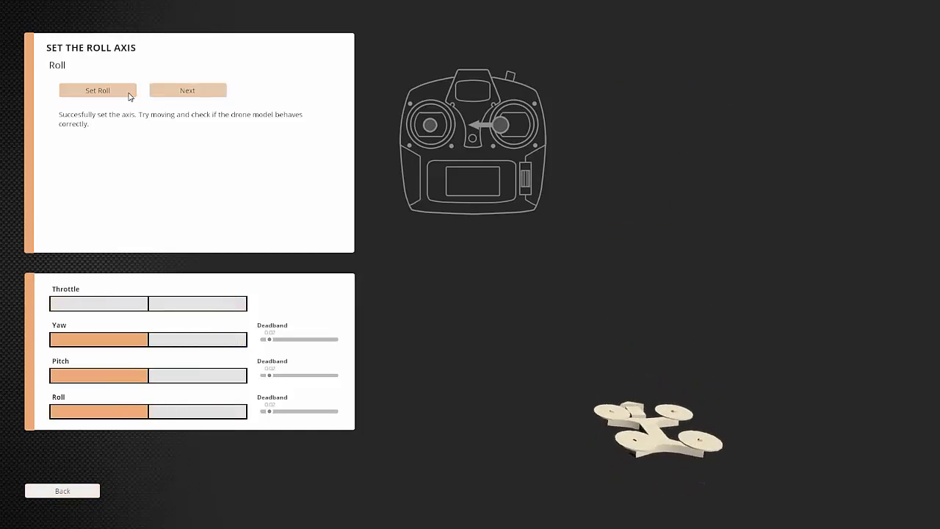
left_click(175, 91)
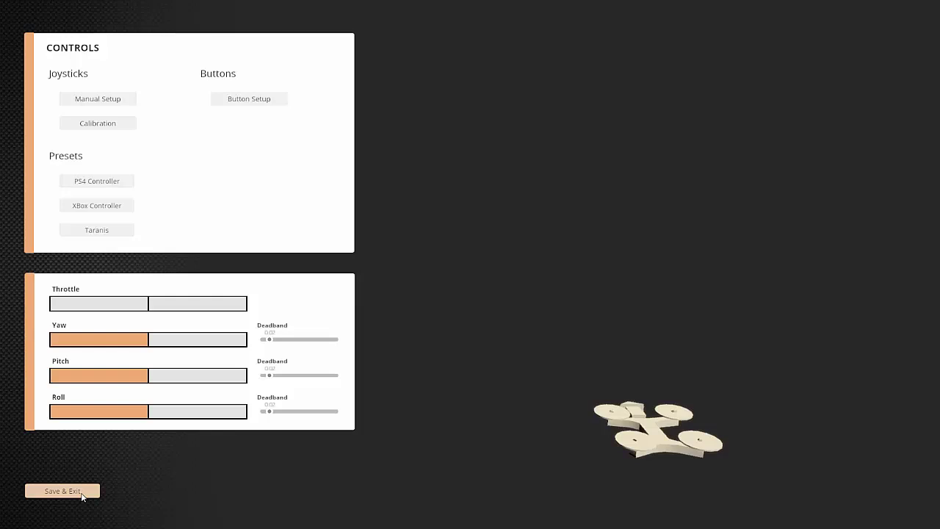
- Review the button assignments, then save the controller setup and return to the main menu
left_click(248, 100)
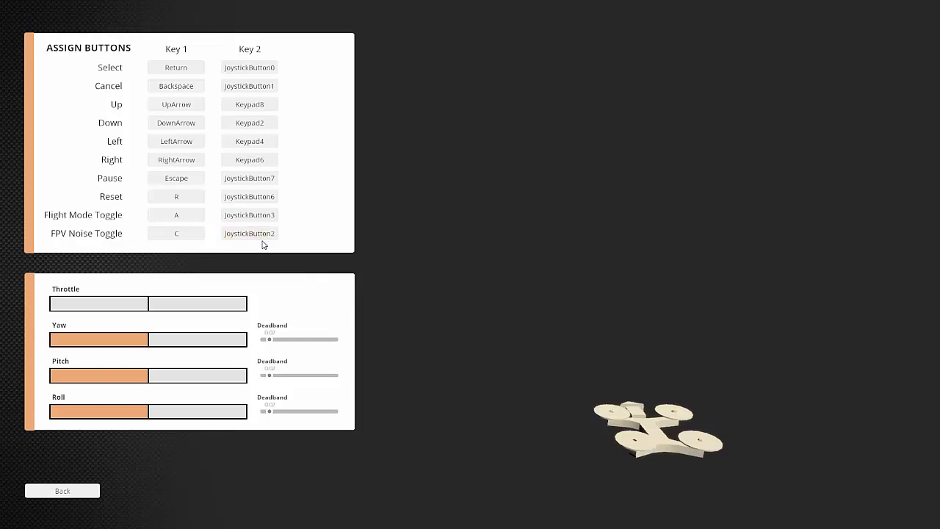
left_click(68, 496)
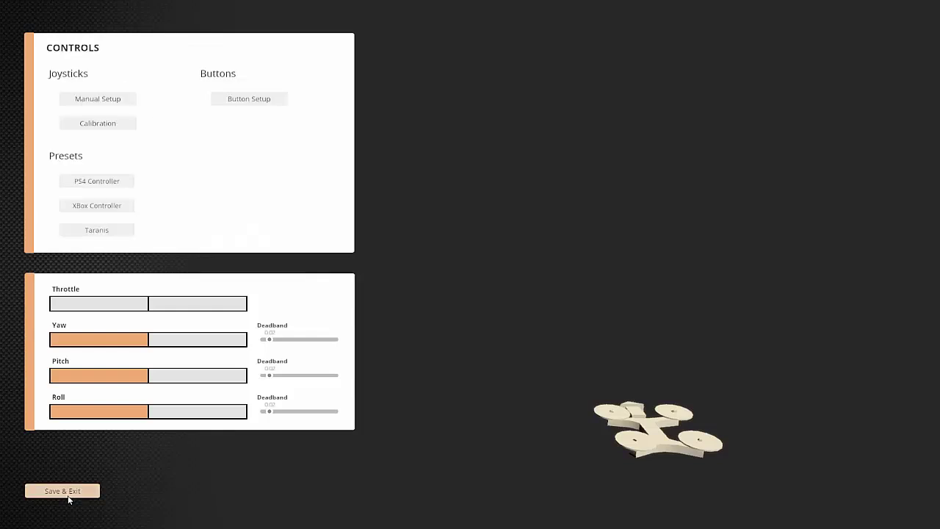
left_click(69, 497)
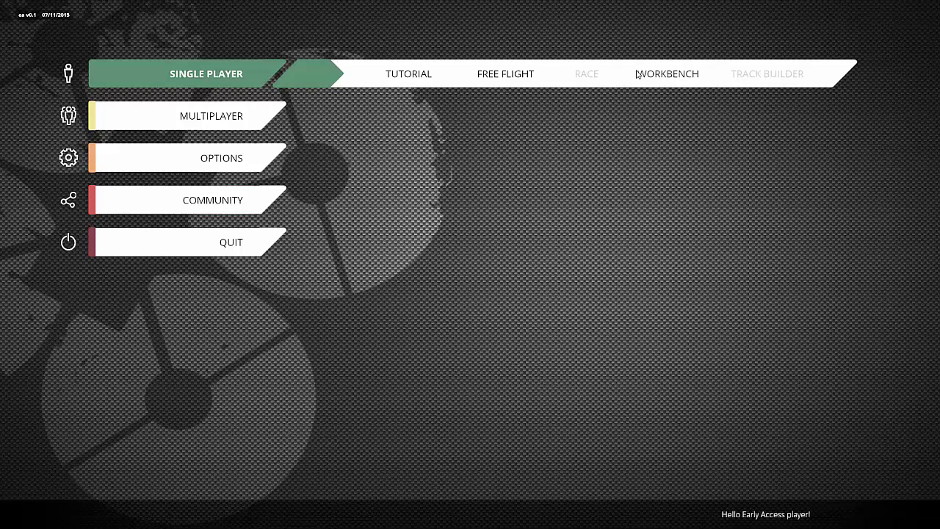
- Start the single-player piloting tutorial, then quit the flight and go to the drone workbench
left_click(412, 74)
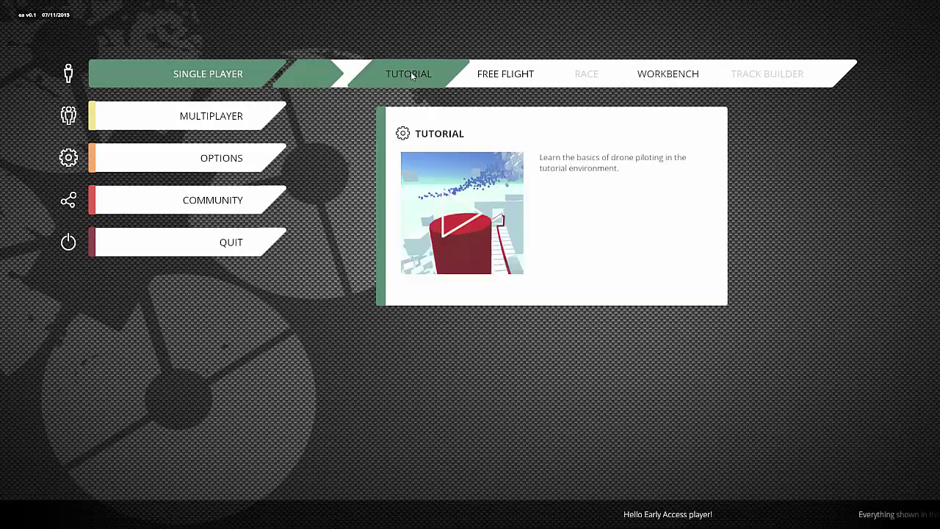
left_click(456, 227)
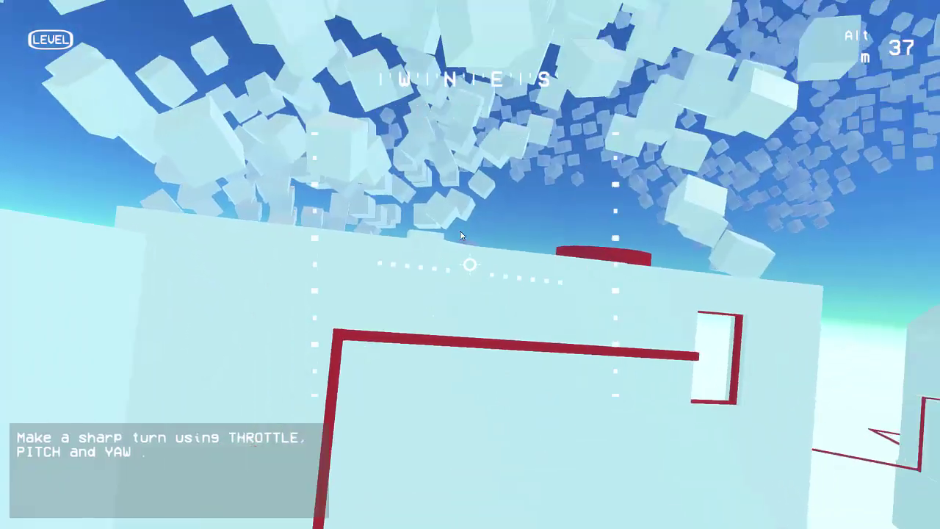
key("Escape")
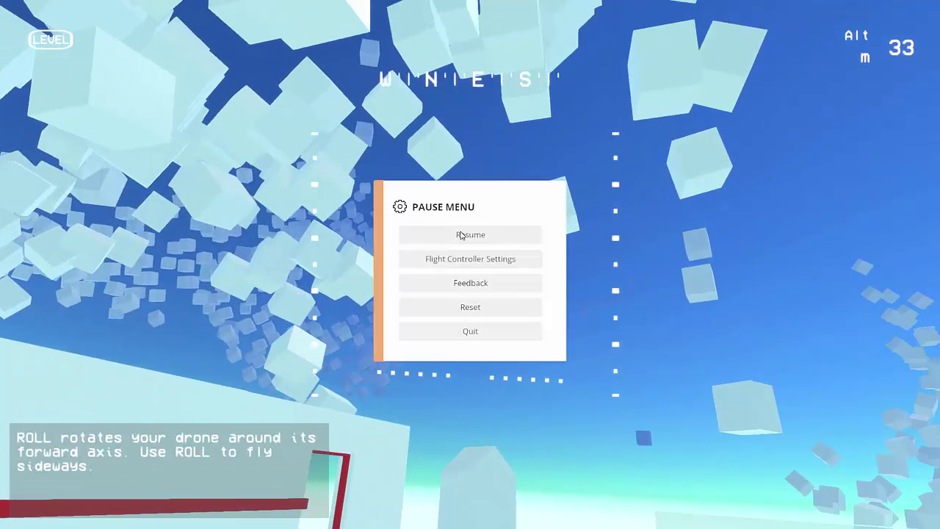
left_click(486, 333)
left_click(523, 280)
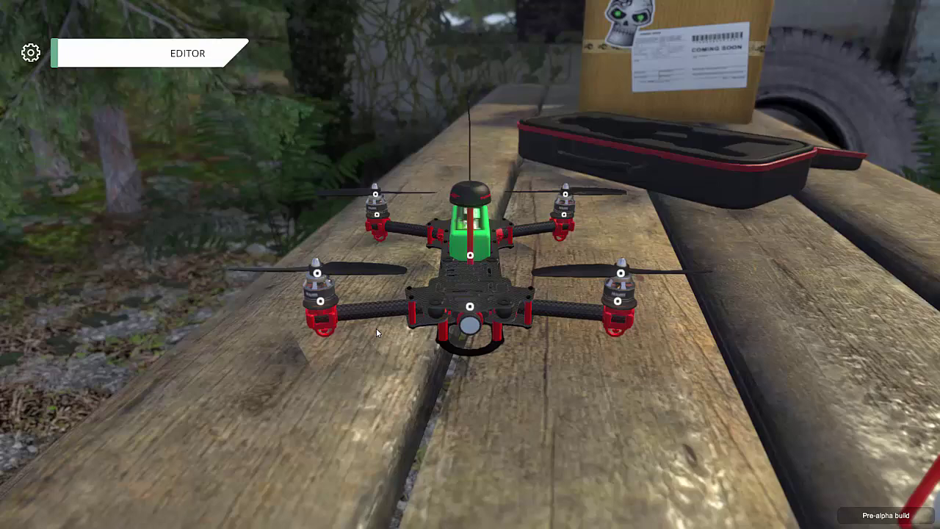
- Compare the available motors for the drone, including Peregrine Green and Camulus Baby Beast, and buy the Airadarko motor
left_click(324, 302)
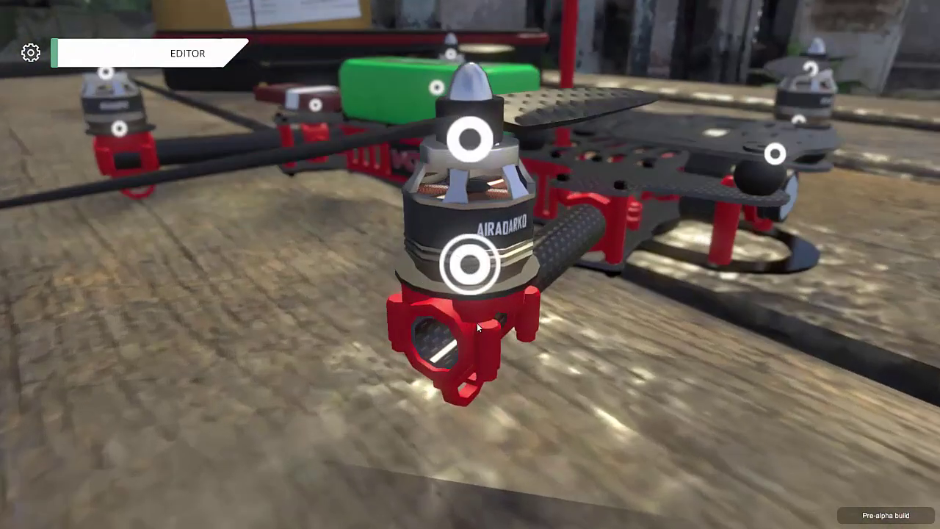
left_click(470, 273)
left_click(284, 371)
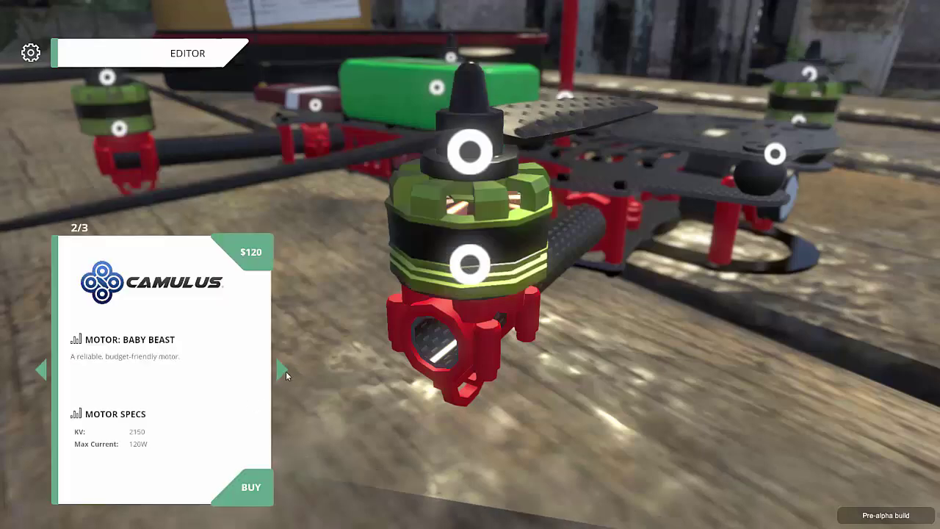
left_click(284, 372)
left_click(285, 372)
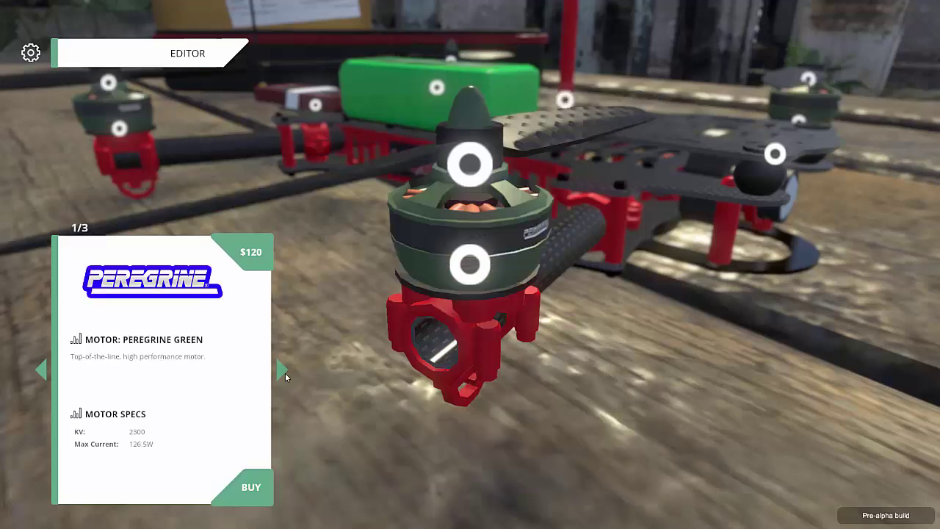
left_click(284, 373)
left_click(284, 373)
left_click(251, 489)
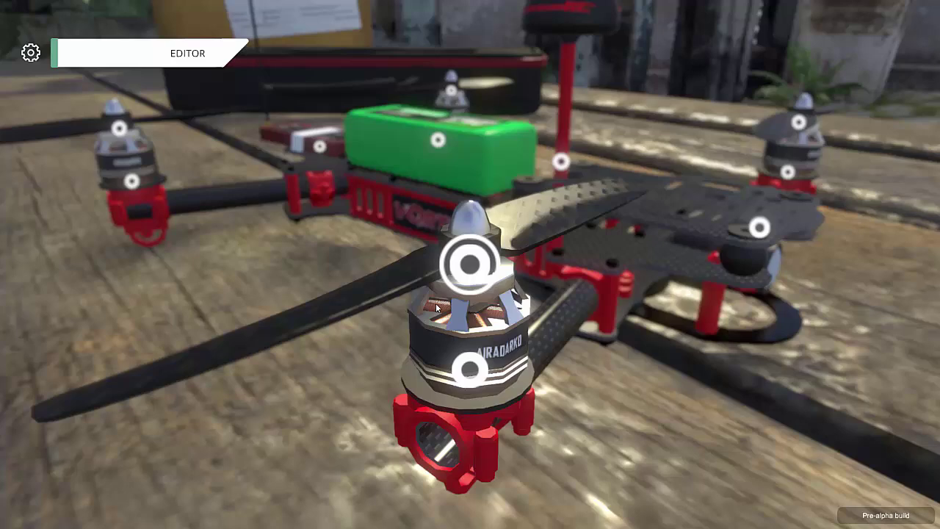
- Browse the propellers and buy the Camulus Propfan 6030 Carbon set for the drone
left_click(463, 275)
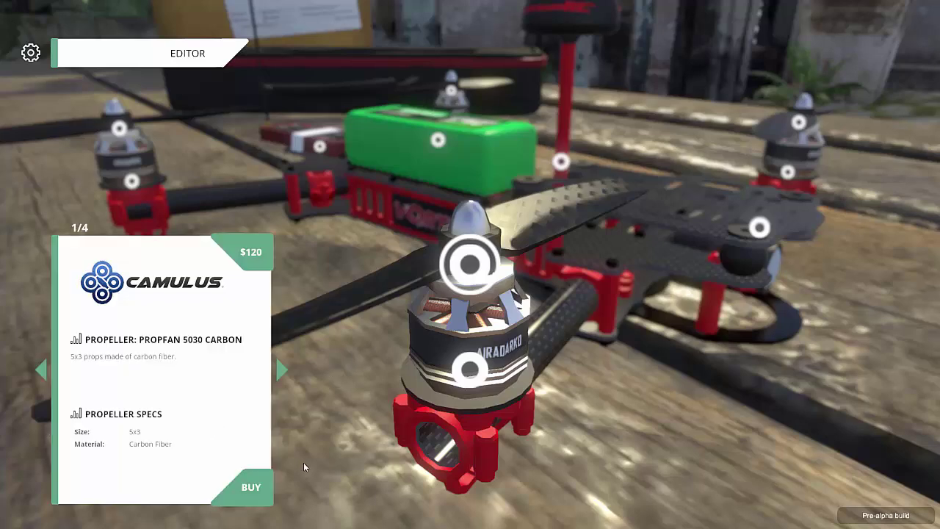
left_click(283, 368)
left_click(283, 368)
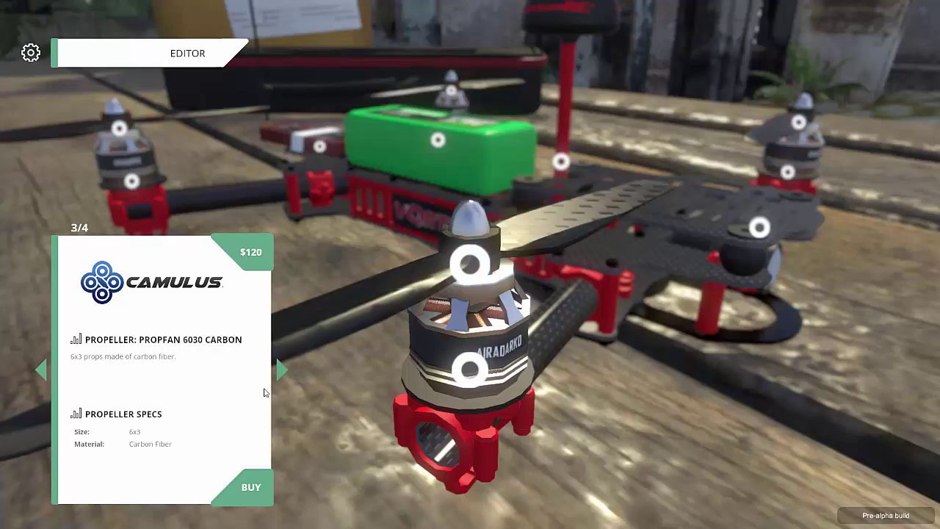
left_click(248, 489)
- Compare the available drone batteries and buy the 1400 mAh 4S1P Airadarko Race Spec
left_click(432, 139)
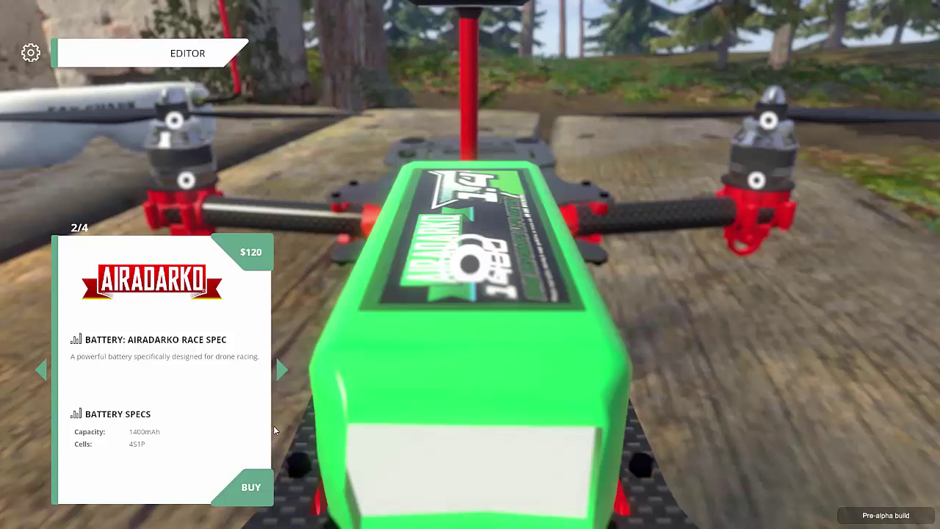
left_click(284, 369)
left_click(284, 369)
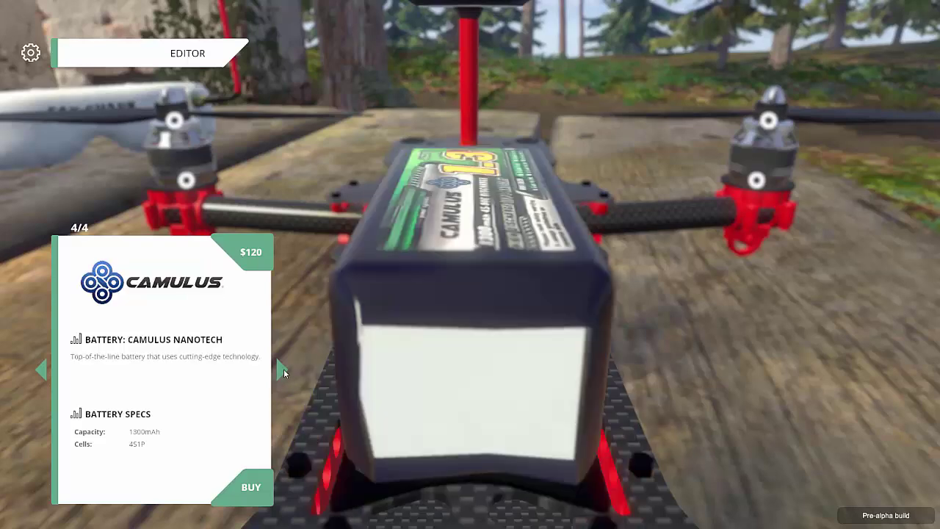
left_click(281, 370)
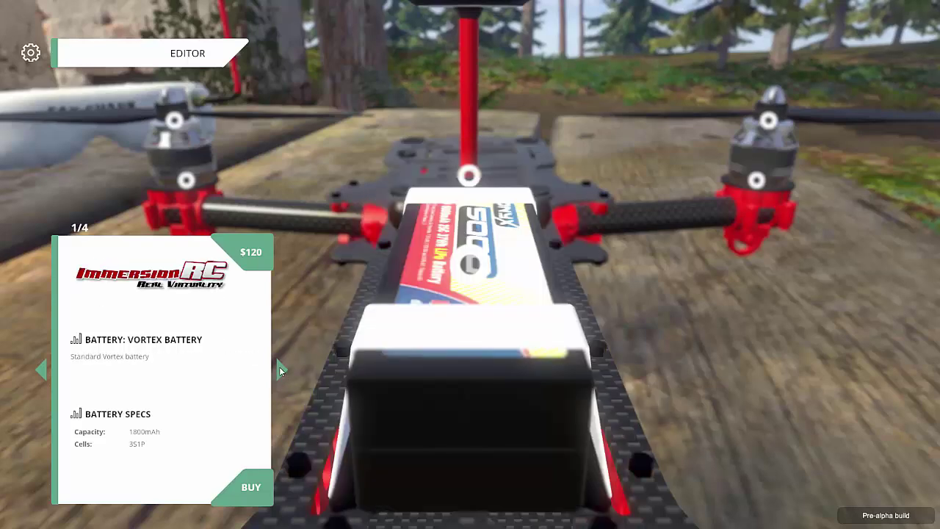
left_click(279, 366)
left_click(248, 487)
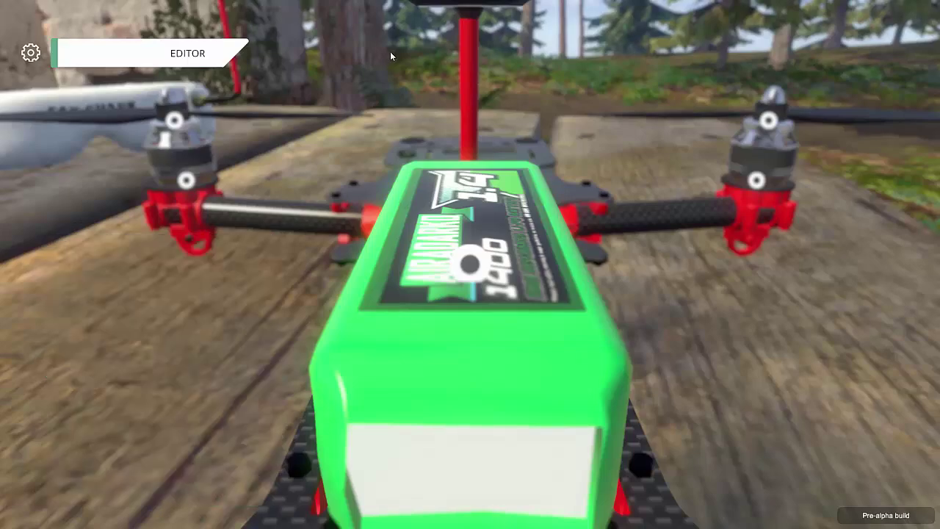
- Exit the drone editor and start a single-player free flight on the Straw Bale level
left_click(166, 54)
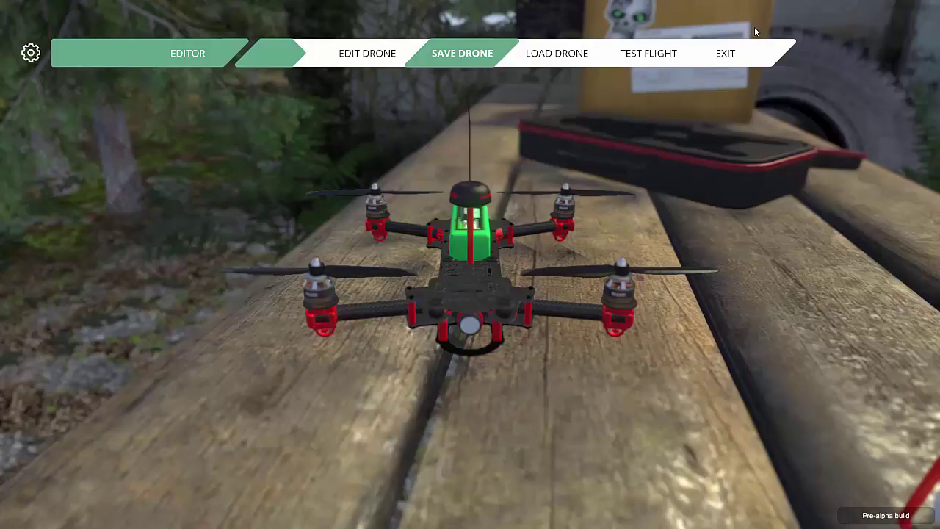
left_click(726, 53)
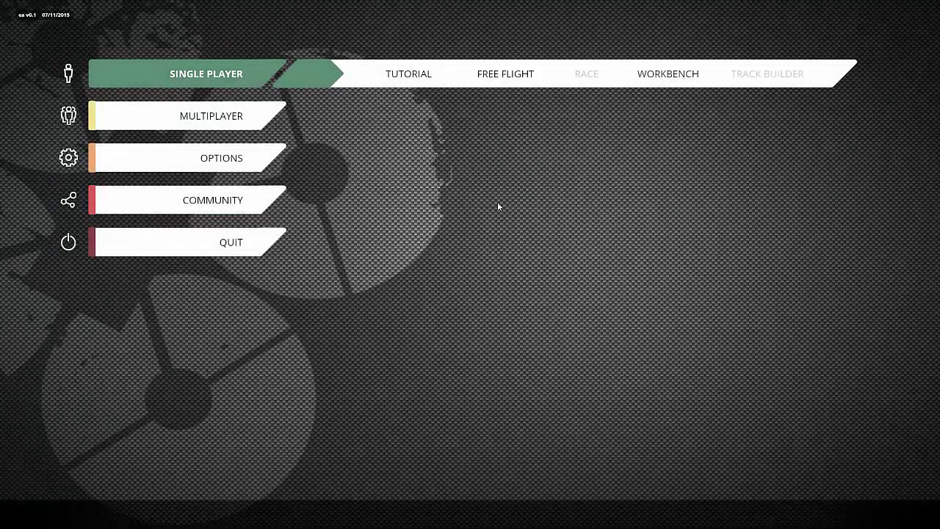
left_click(493, 76)
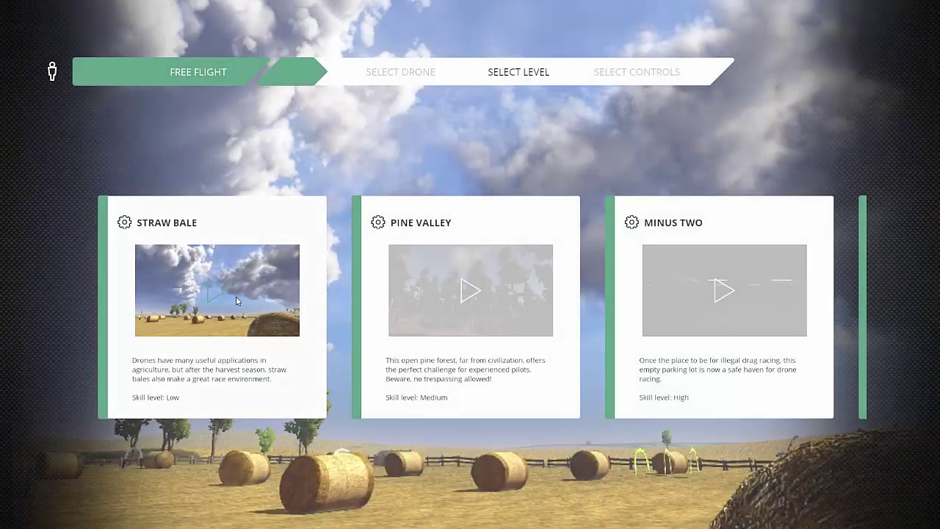
left_click(236, 297)
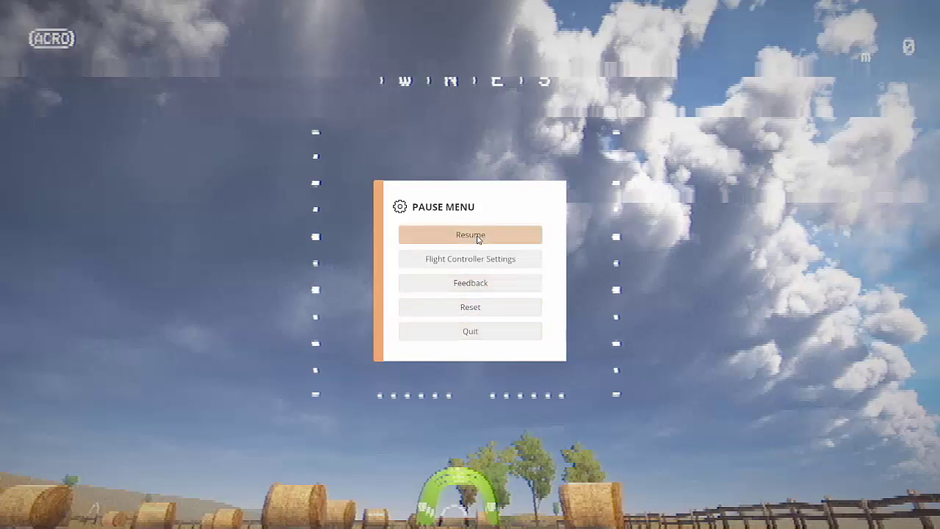
- Open the flight controller settings and try the Low preset before applying the High preset
left_click(480, 260)
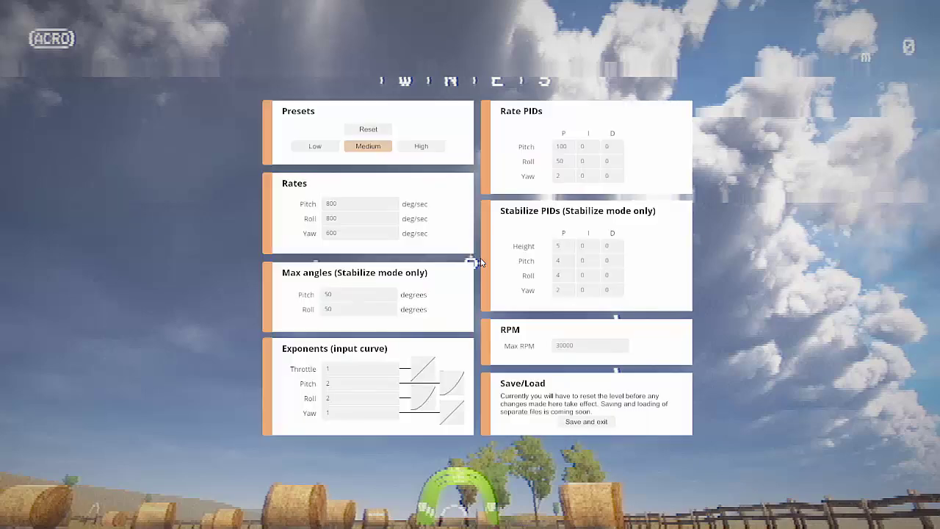
left_click(322, 152)
left_click(421, 148)
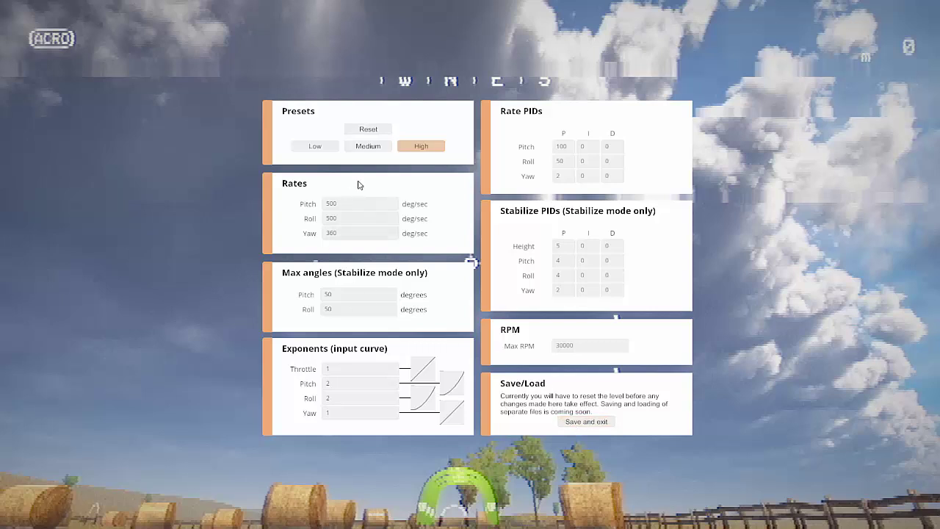
- Go through the pitch, roll and yaw rate values in the flight controller settings
left_click(360, 205)
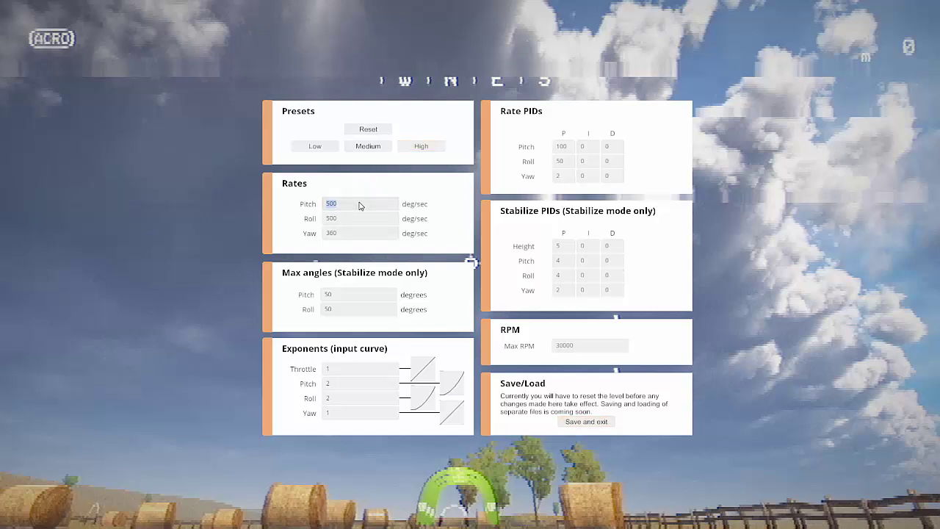
left_click(356, 220)
left_click(355, 234)
left_click(357, 204)
left_click(372, 221)
left_click(376, 233)
- Set the flight controller's maximum RPM to 35000, save the settings and reset the level to apply them
left_click(569, 345)
type("35000")
left_click(592, 421)
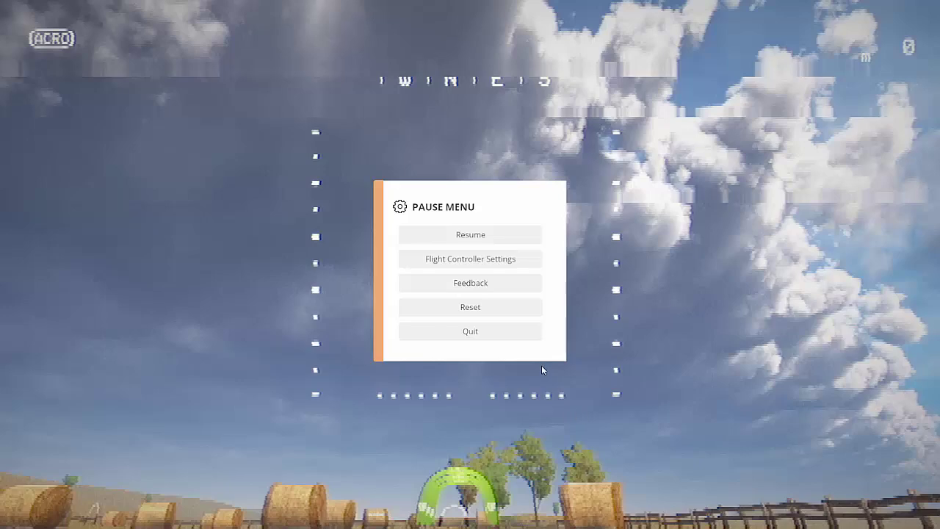
left_click(469, 311)
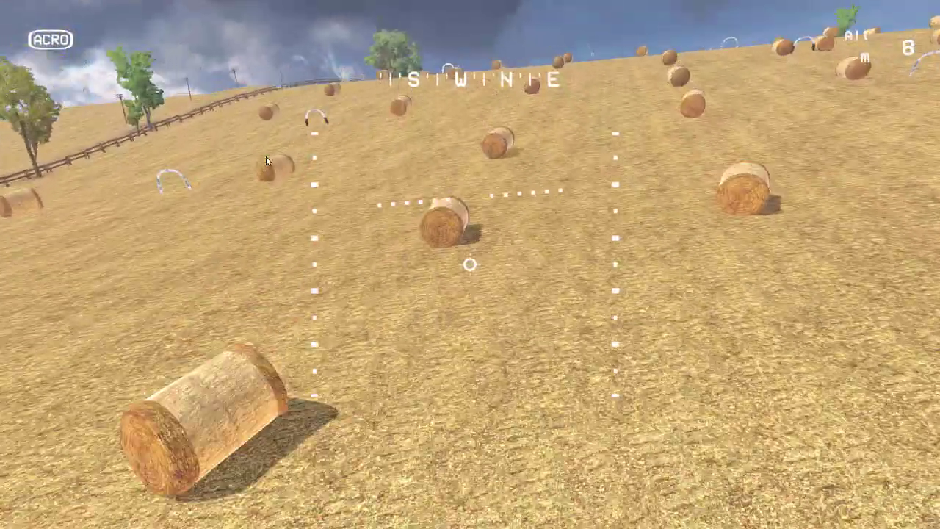
- Pause the Straw Bale flight and quit it, confirming the return to the menu
key("Escape")
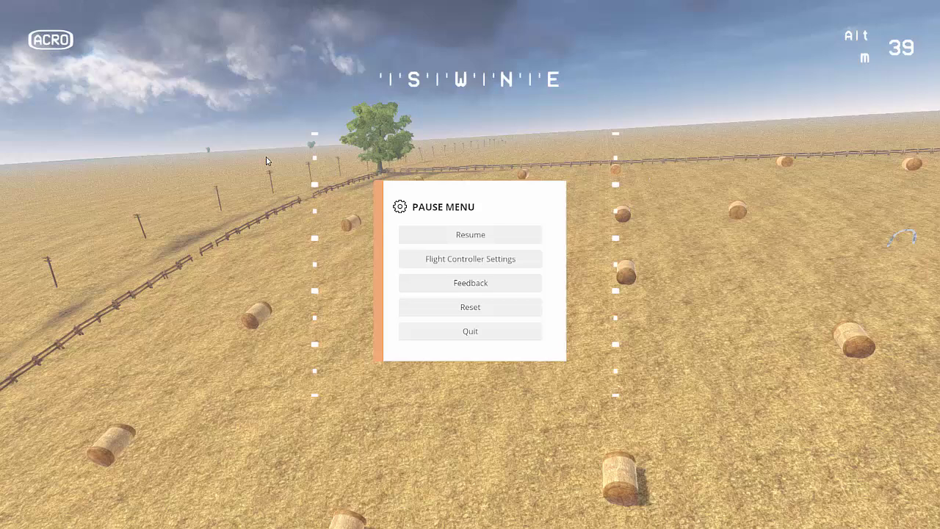
left_click(487, 336)
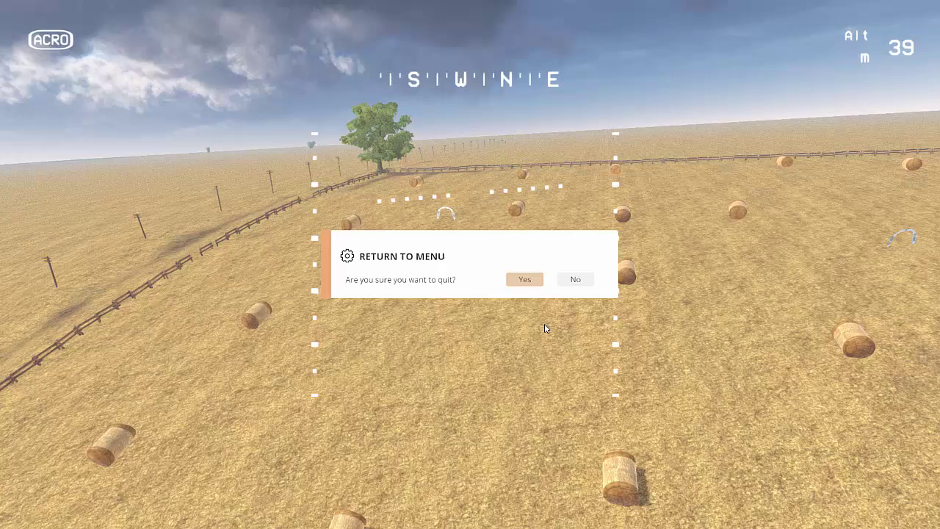
left_click(526, 282)
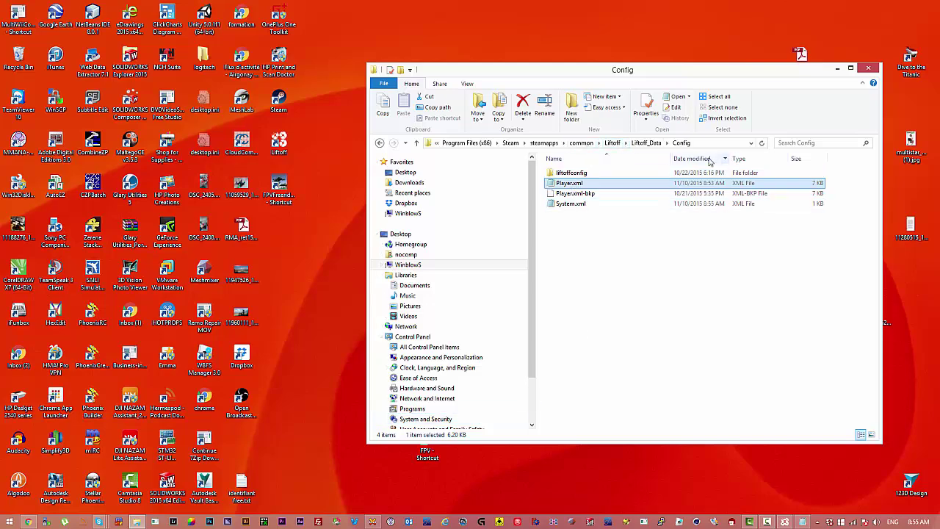
- Open Player.xml from Liftoff's Config folder, locate the cameraAngle line in the final stats section, and close the file
double_click(560, 186)
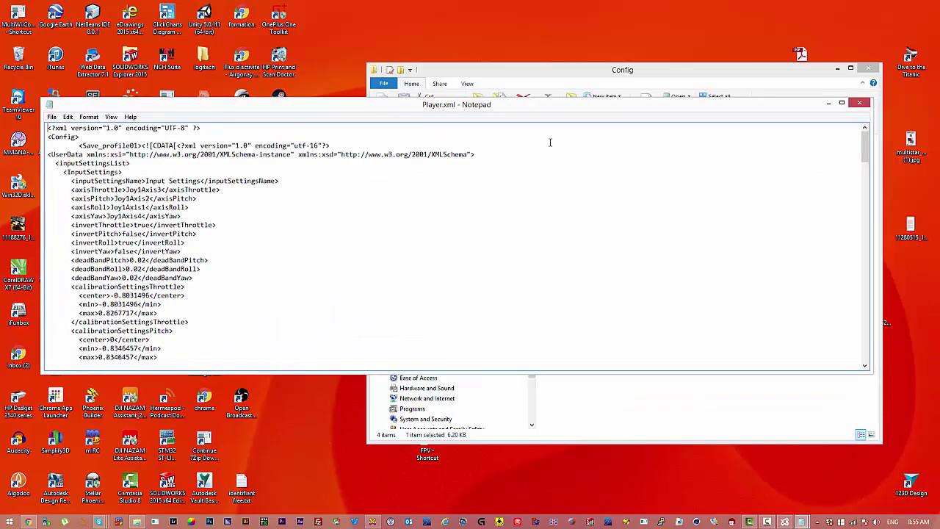
left_click_drag(865, 162, 878, 369)
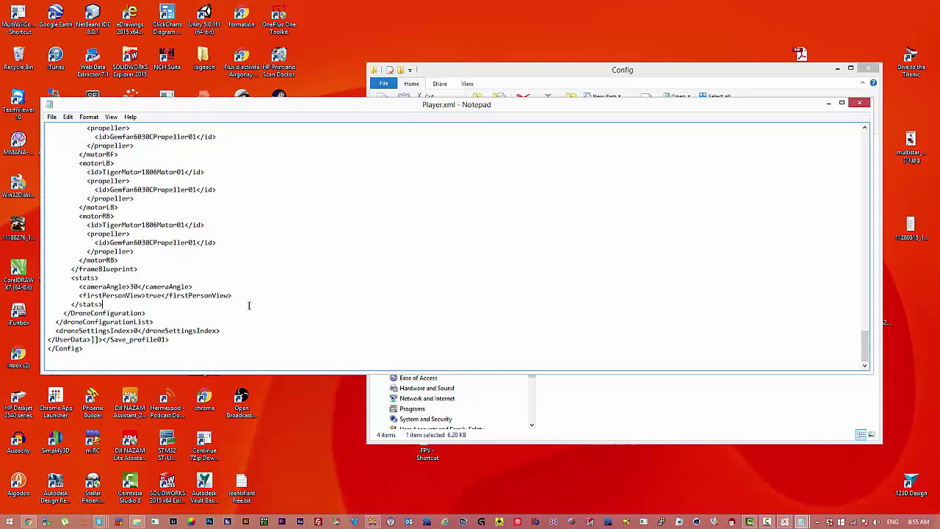
scroll(249, 305, "up", 2)
scroll(249, 306, "down", 2)
left_click_drag(95, 286, 154, 287)
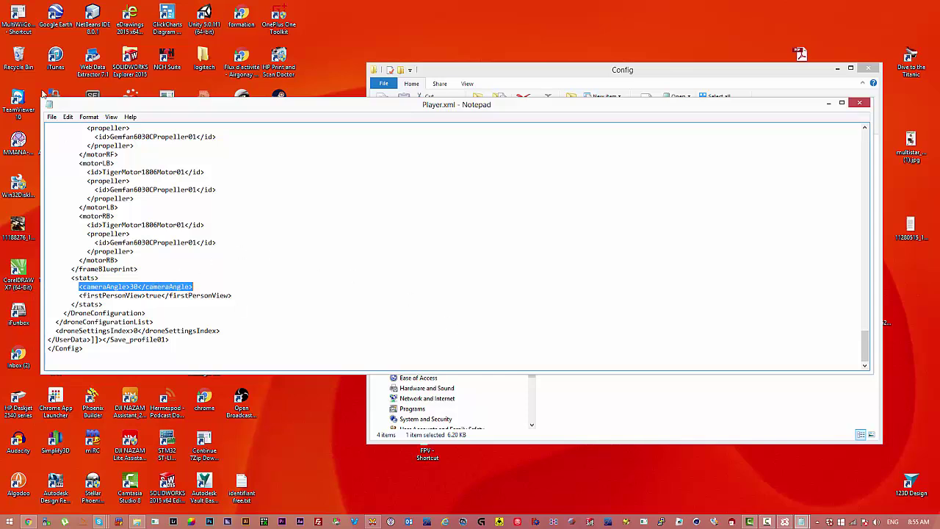
left_click(49, 118)
left_click(329, 199)
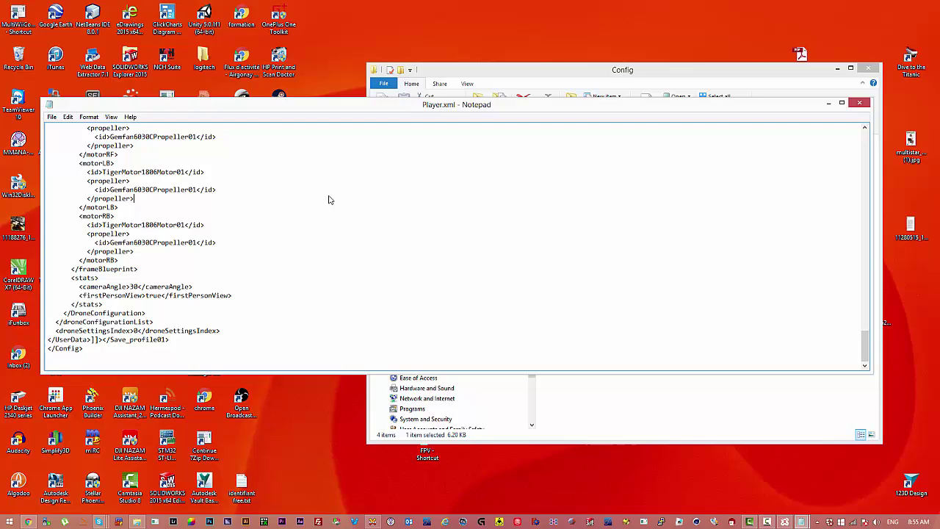
left_click(866, 103)
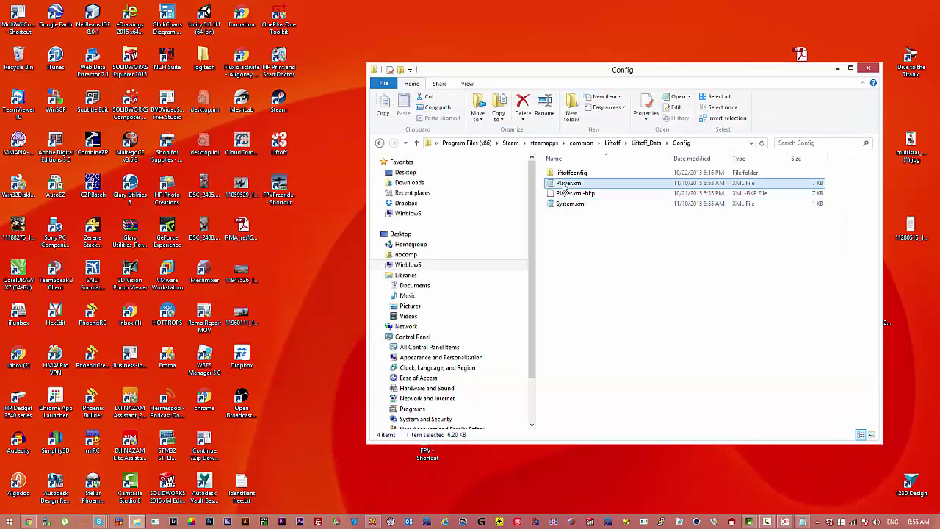
- Check the actions available for Player.xml without choosing any, and switch back to Liftoff
right_click(564, 187)
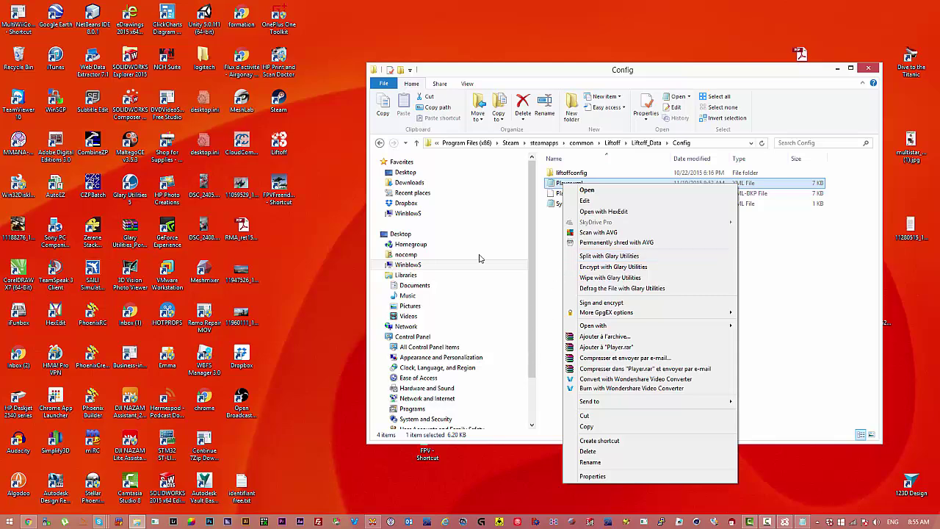
left_click(836, 380)
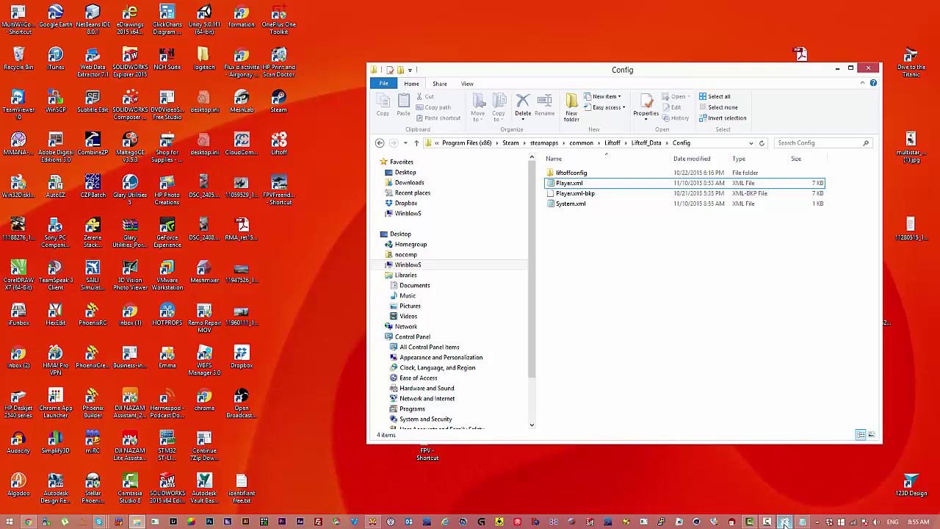
mouse_move(784, 523)
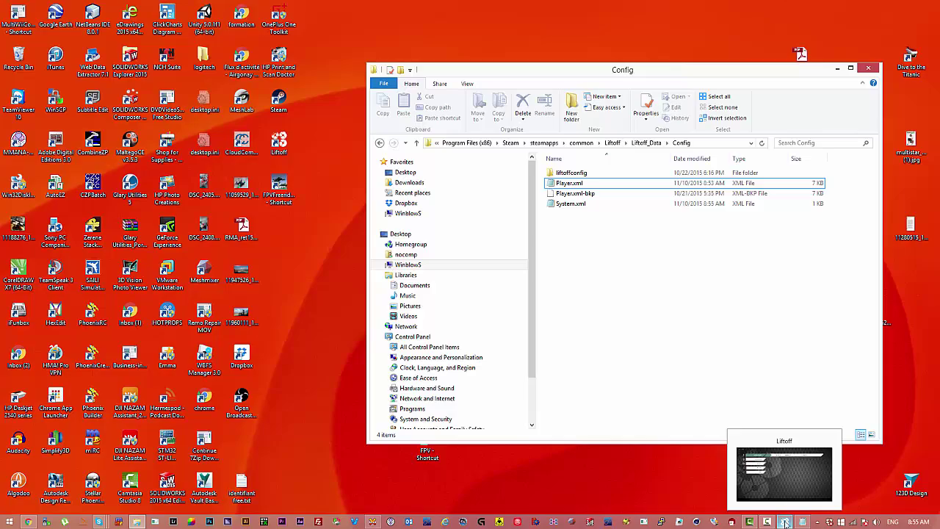
left_click(790, 481)
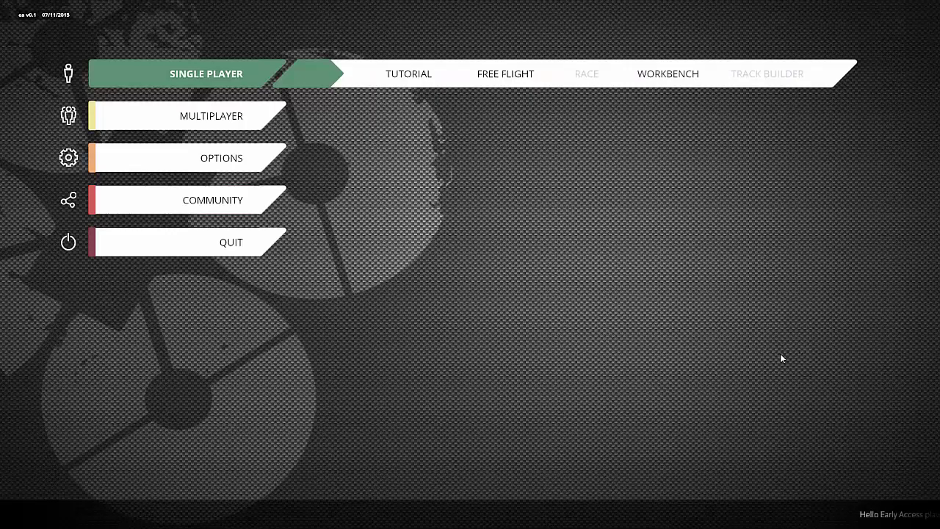